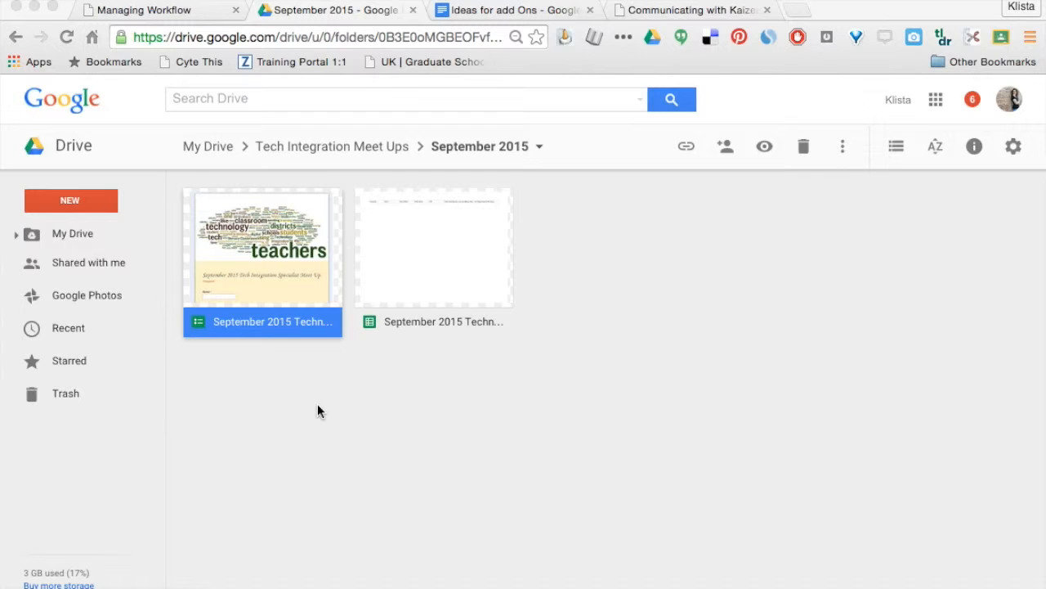
# Open the September 2015 Technology Integration Meet Up form from the September 2015 folder and view the formLimiter add-on's options.
pyautogui.doubleClick(295, 298)
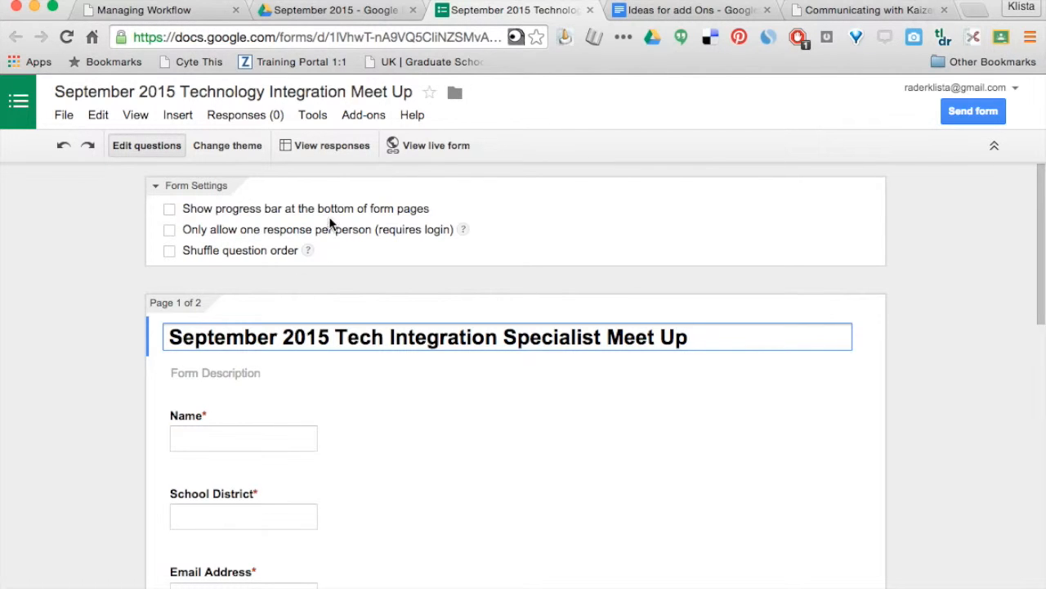
pyautogui.click(360, 116)
pyautogui.moveTo(384, 147)
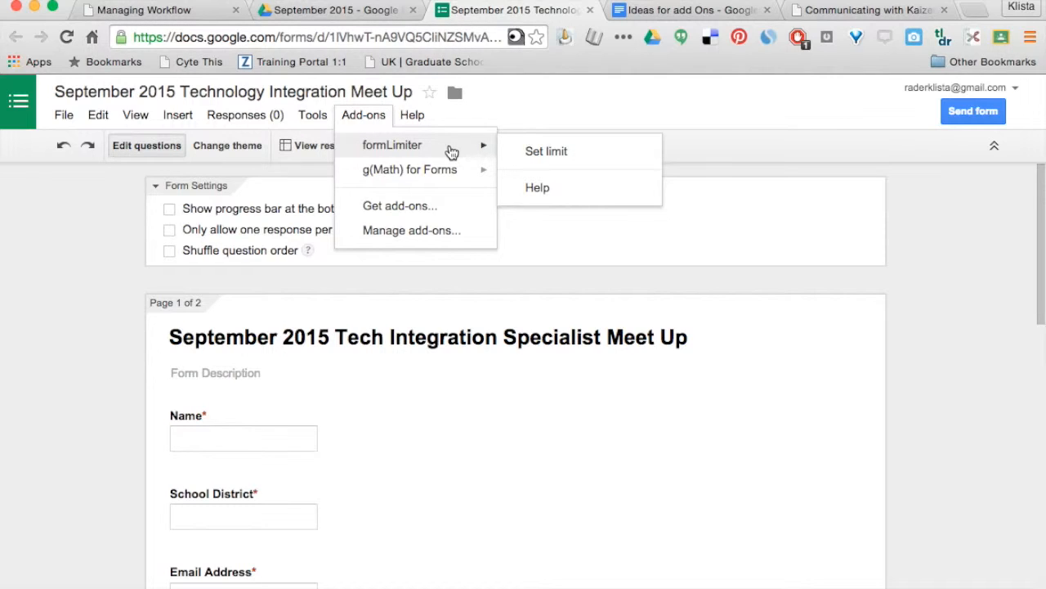
pyautogui.click(126, 375)
# Review the form's registration questions, from Name through the question about sharing during Speed Geeking.
pyautogui.scroll(-2, 127, 375)
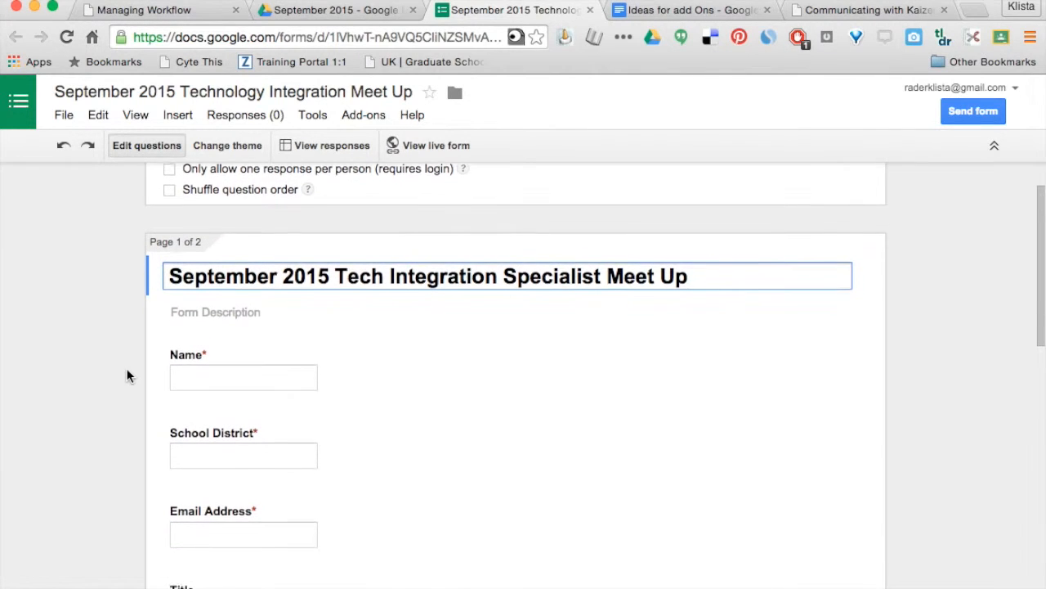
pyautogui.scroll(-2, 126, 375)
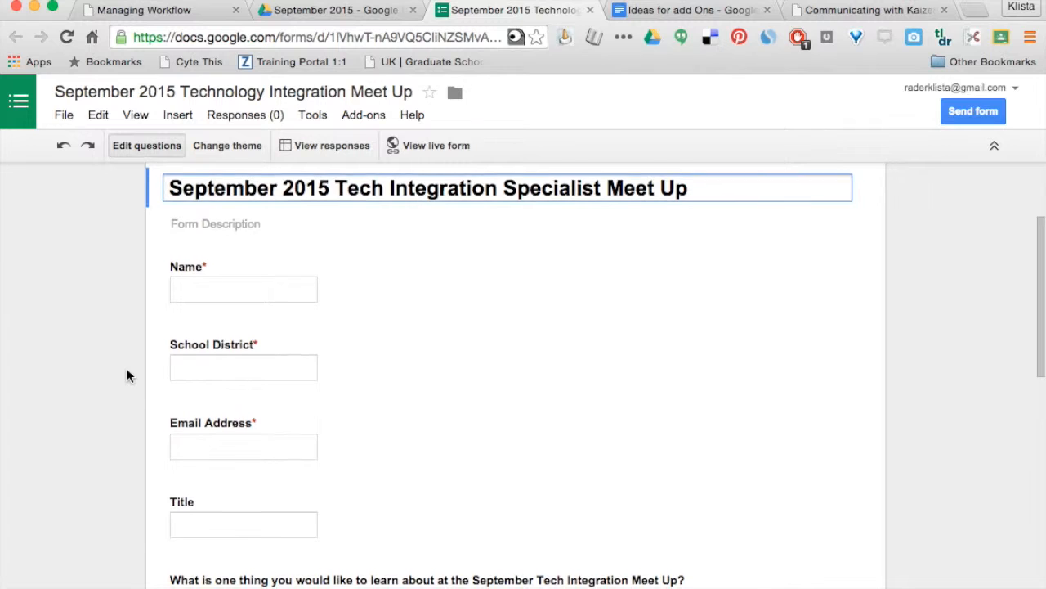
pyautogui.scroll(-2, 127, 375)
pyautogui.scroll(-2, 127, 376)
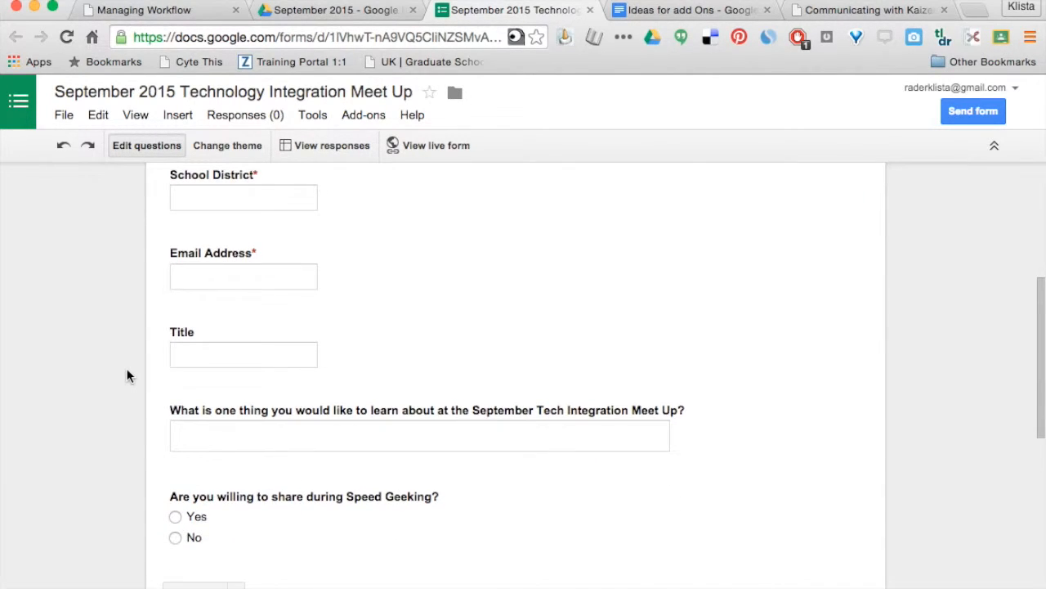
pyautogui.scroll(-1, 126, 375)
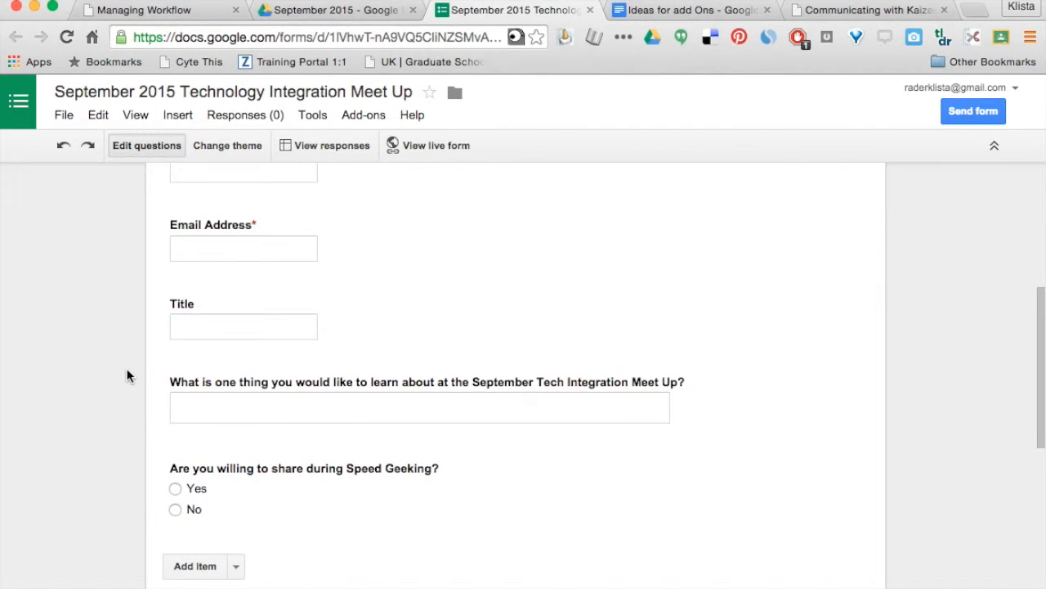
pyautogui.scroll(4, 127, 375)
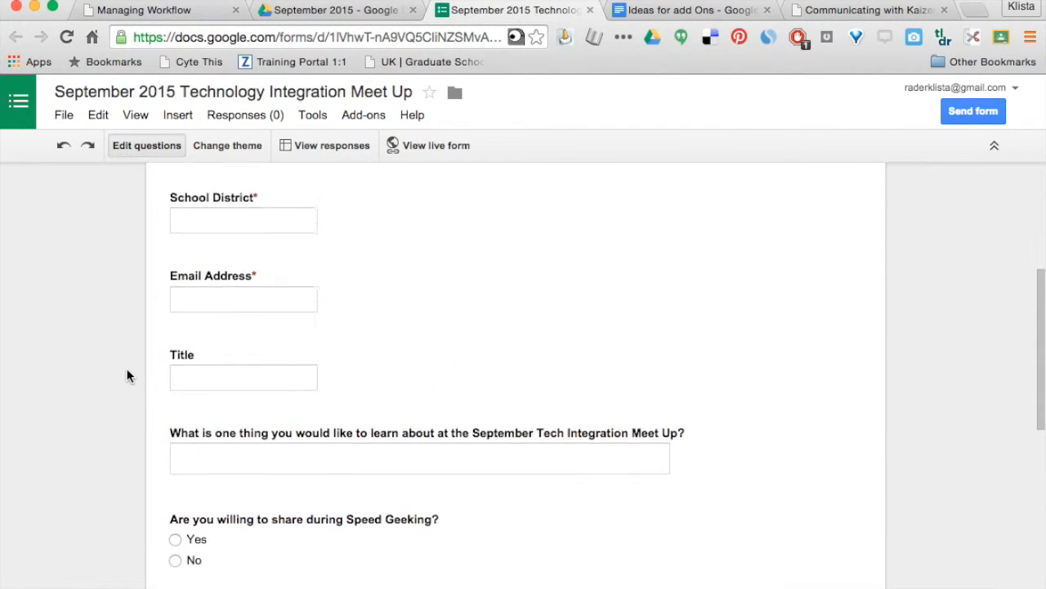
pyautogui.scroll(6, 126, 375)
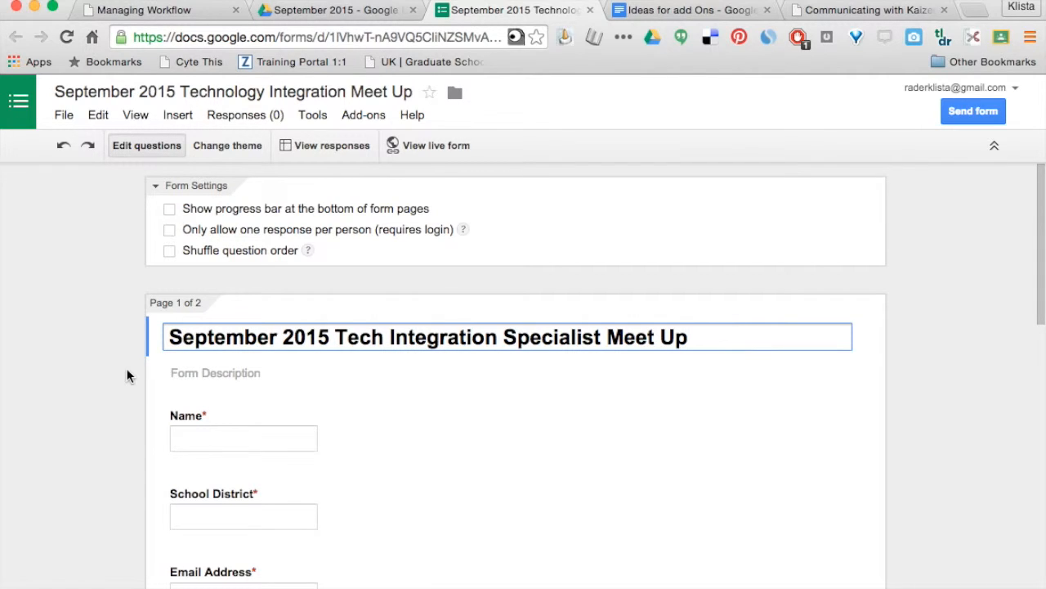
# Open formLimiter's limit settings for the form and choose the date and time limit type.
pyautogui.click(359, 116)
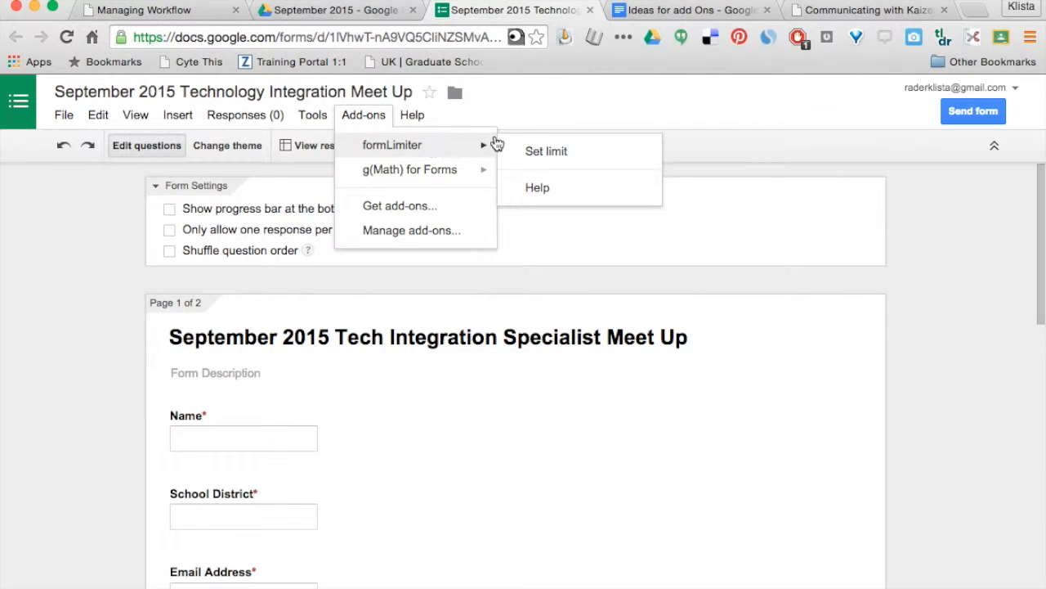
pyautogui.click(522, 154)
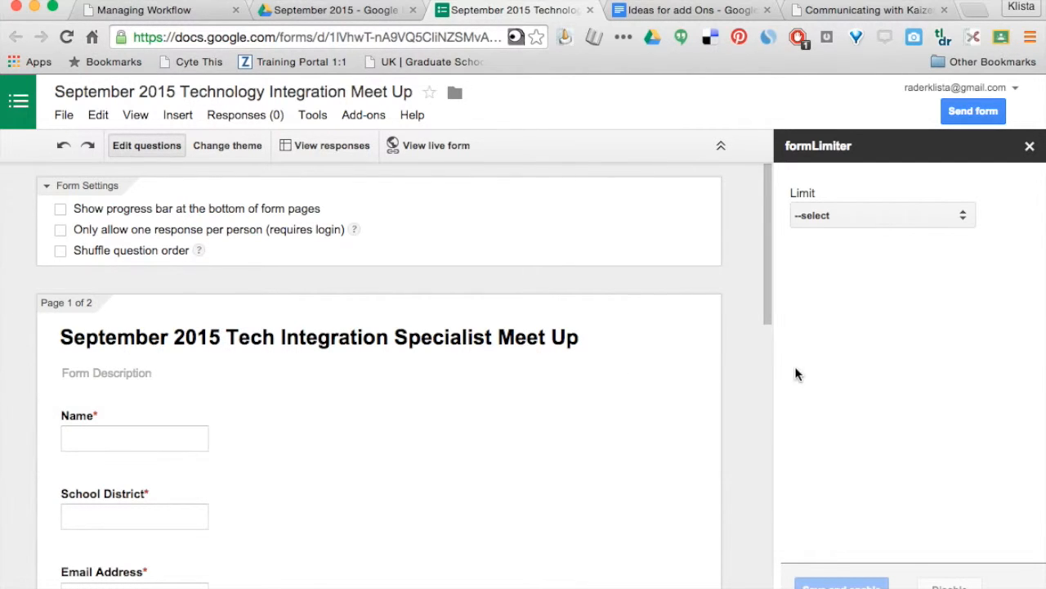
pyautogui.click(904, 223)
pyautogui.click(905, 230)
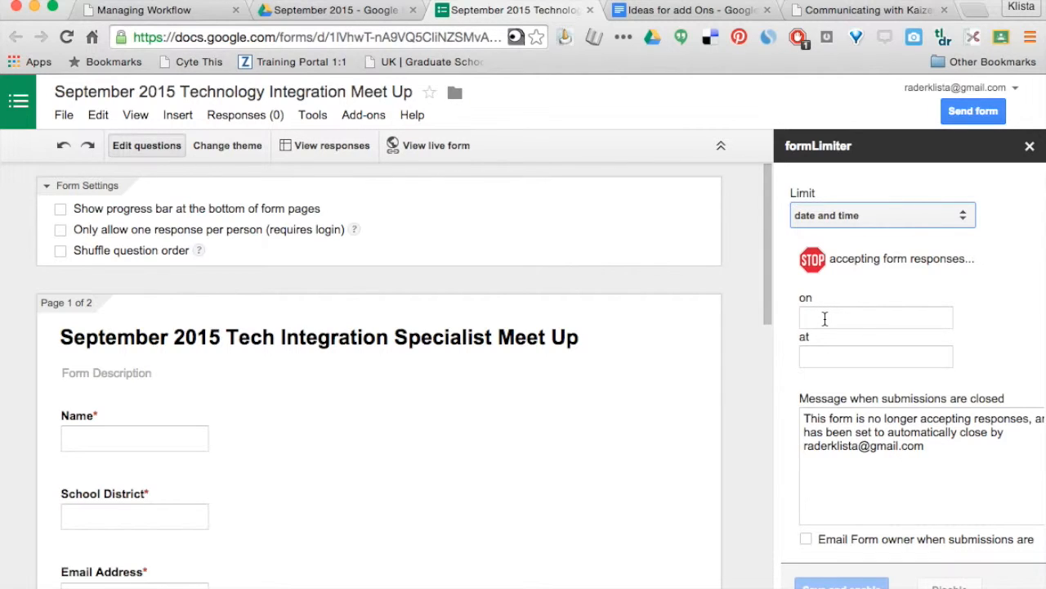
# Set the form to stop accepting responses on 09/11/2015 at 1:00 AM and email the form owner when submissions are closed.
pyautogui.click(825, 319)
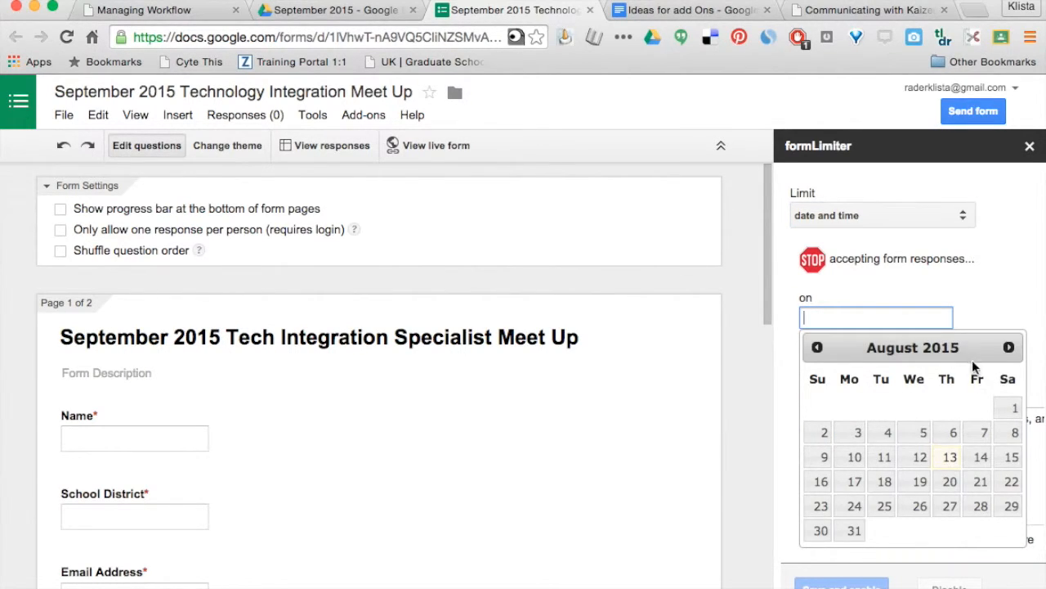
pyautogui.click(1008, 348)
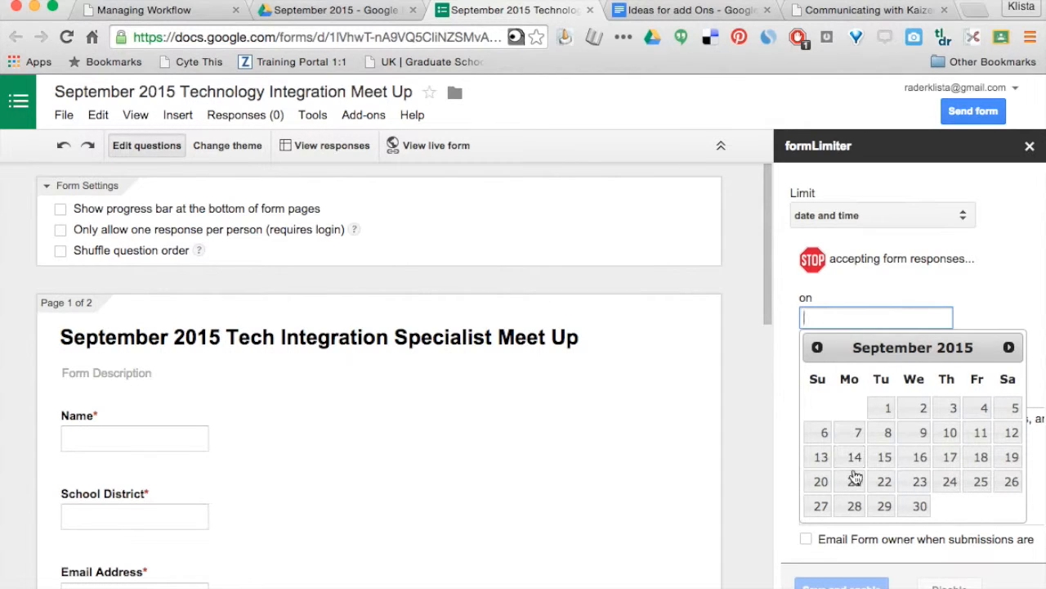
pyautogui.click(980, 434)
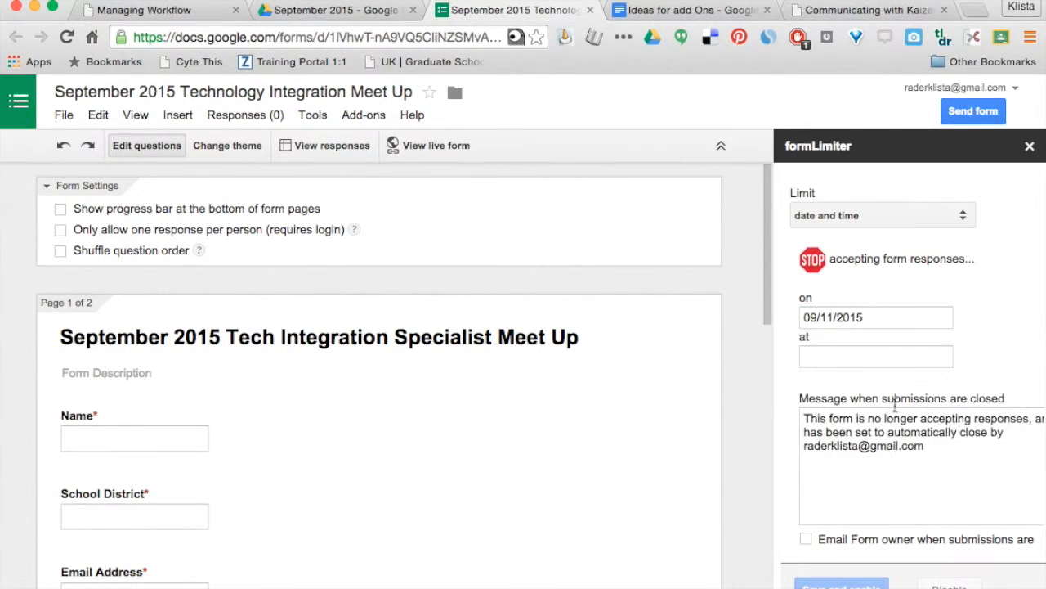
pyautogui.click(853, 352)
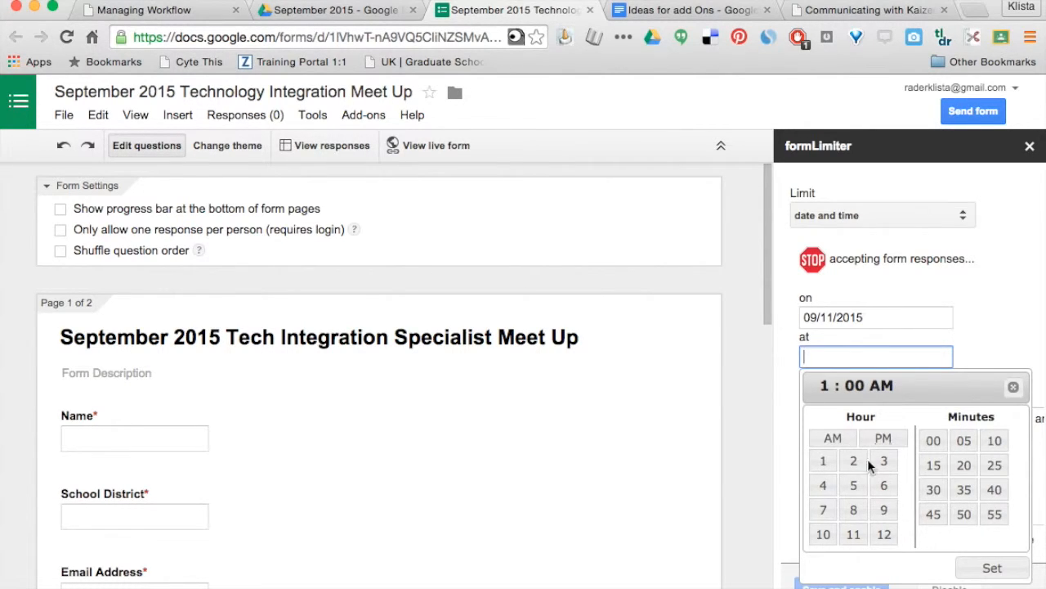
pyautogui.click(827, 461)
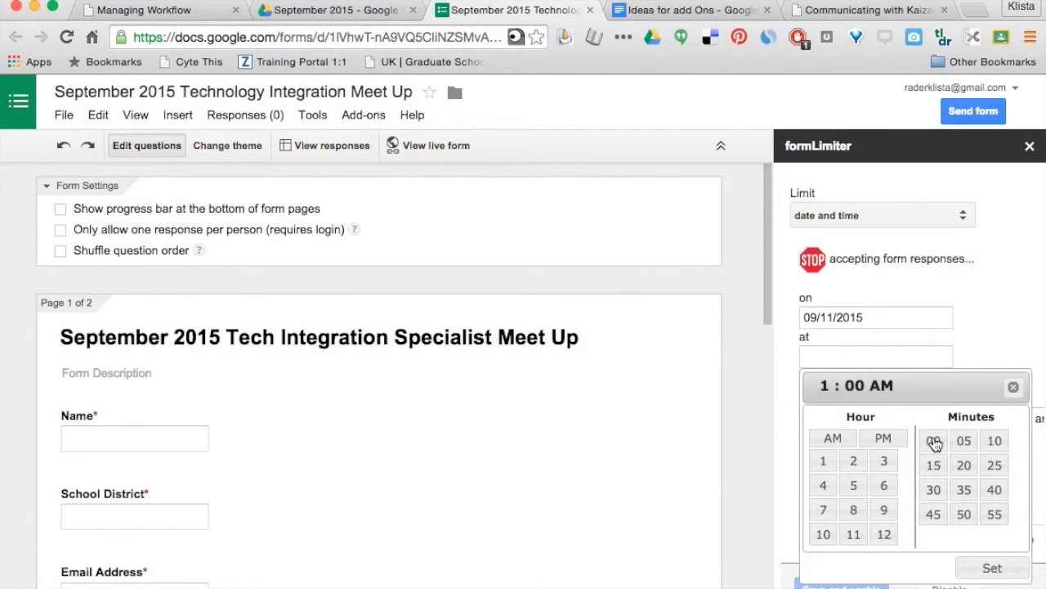
pyautogui.click(990, 567)
pyautogui.scroll(-1, 860, 465)
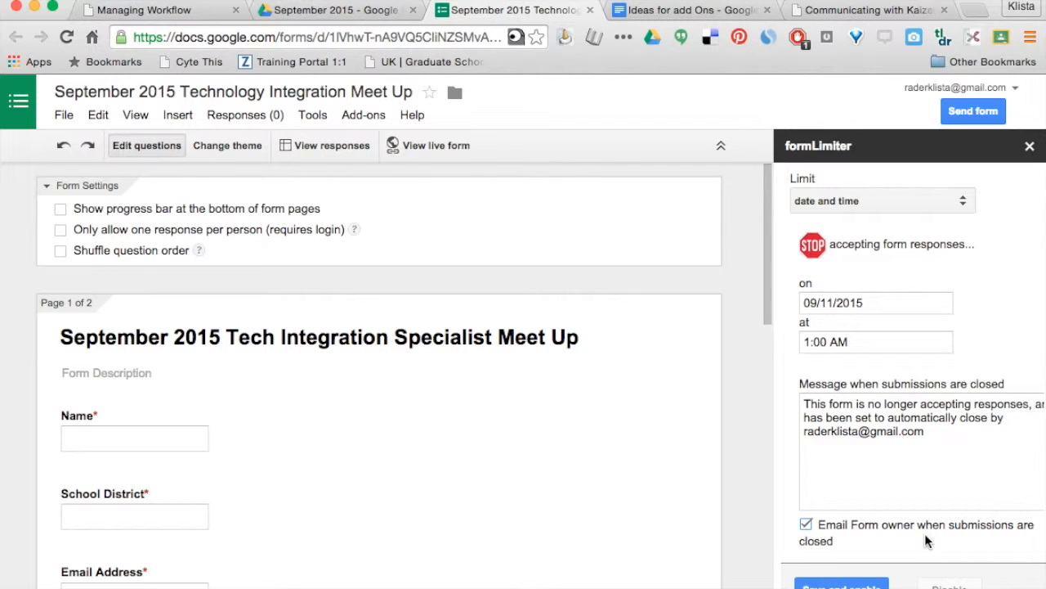
pyautogui.hscroll(1, 920, 466)
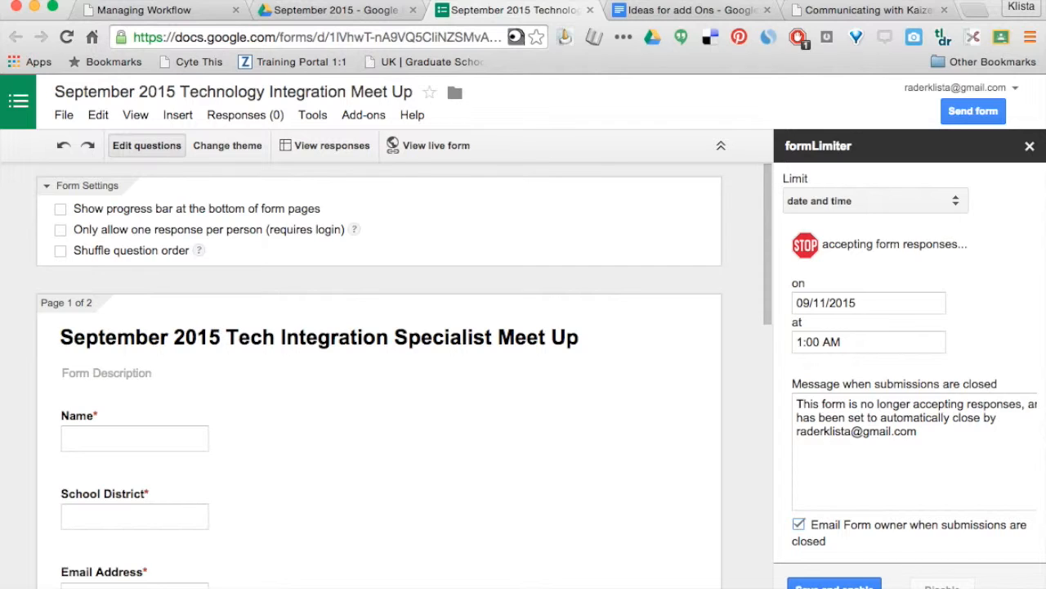
# Change the formLimiter limit type to destination spreadsheet cell value and look over its options against the form's questions.
pyautogui.click(958, 201)
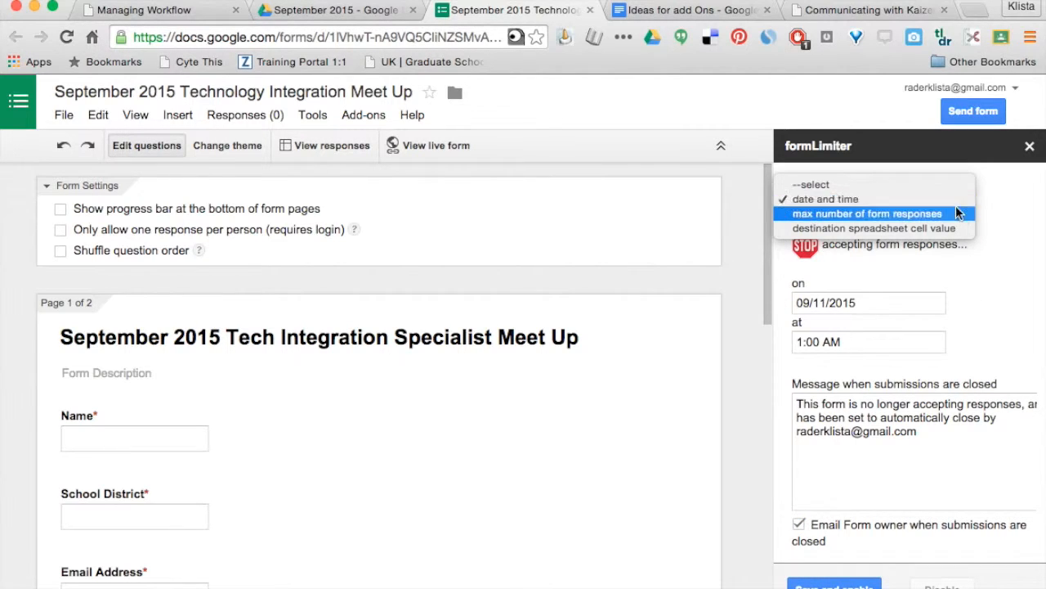
pyautogui.click(953, 228)
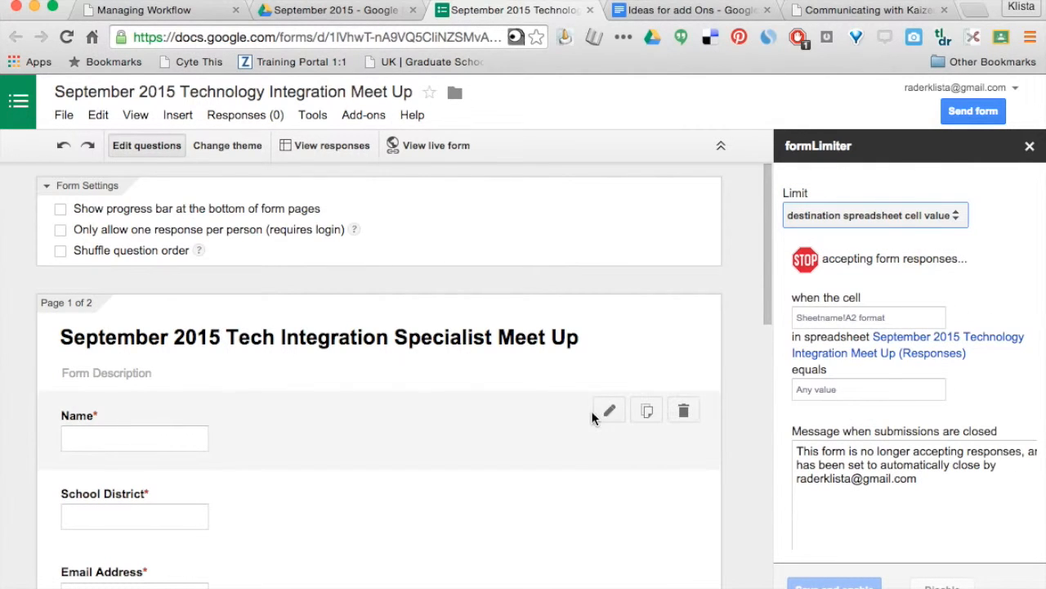
pyautogui.scroll(-2, 593, 413)
pyautogui.scroll(-3, 593, 412)
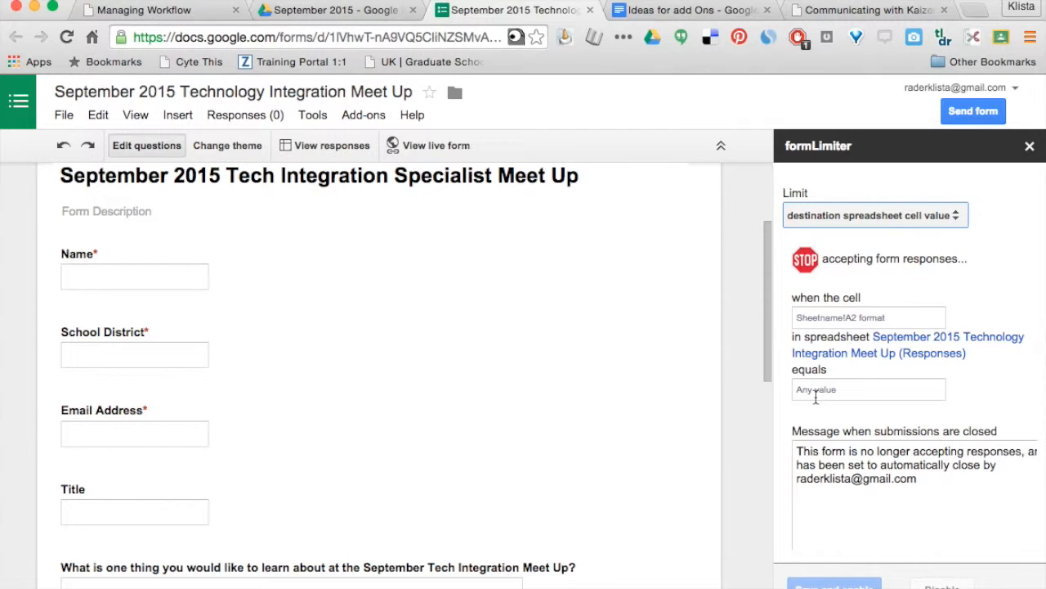
# Change the limit type to max number of form responses and set the response threshold to 50.
pyautogui.click(943, 216)
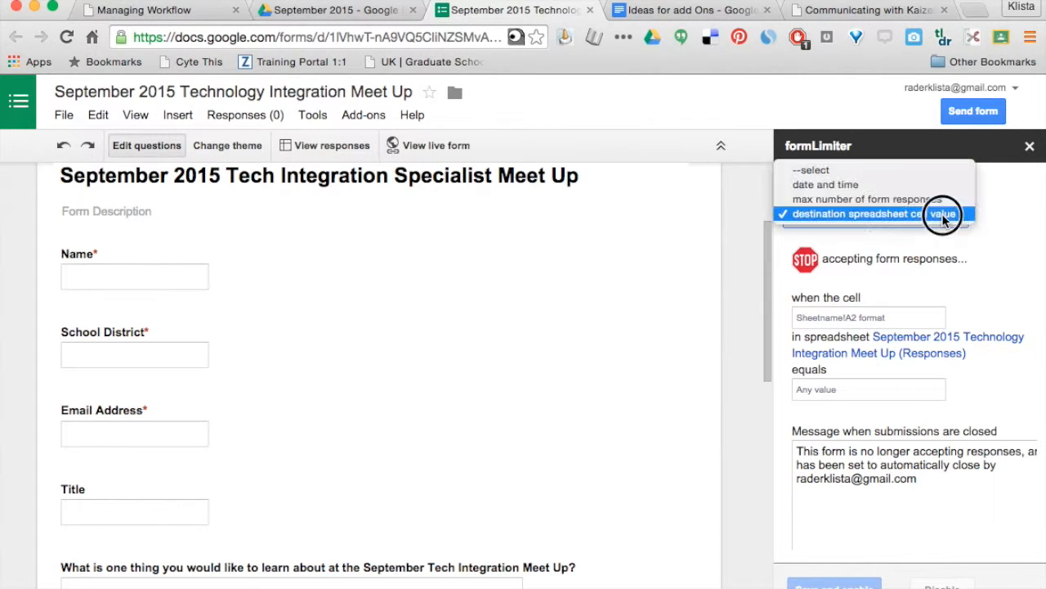
pyautogui.click(928, 201)
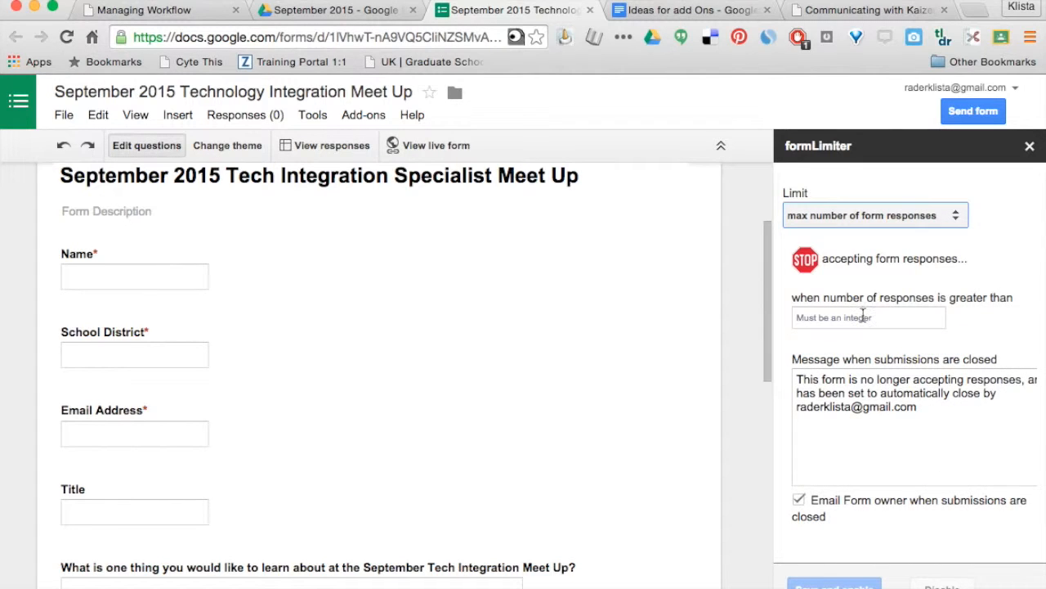
pyautogui.click(862, 316)
pyautogui.write('50')
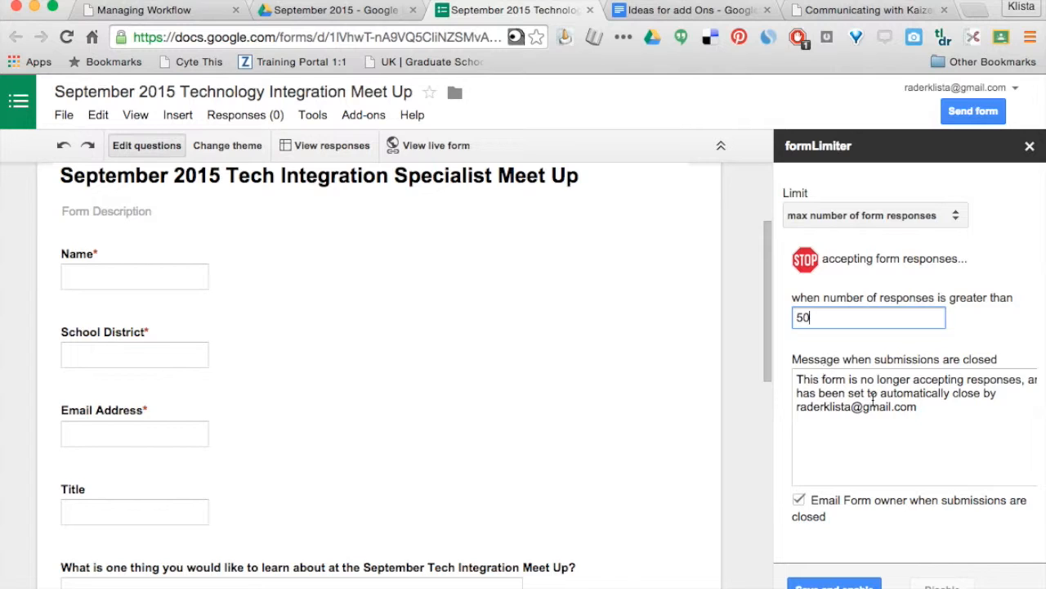
# Insert "Thank you for your interest in the Southwest Missouri Technology Integration Specialist Meet Up. We" before the default text of the submissions-closed message.
pyautogui.click(798, 377)
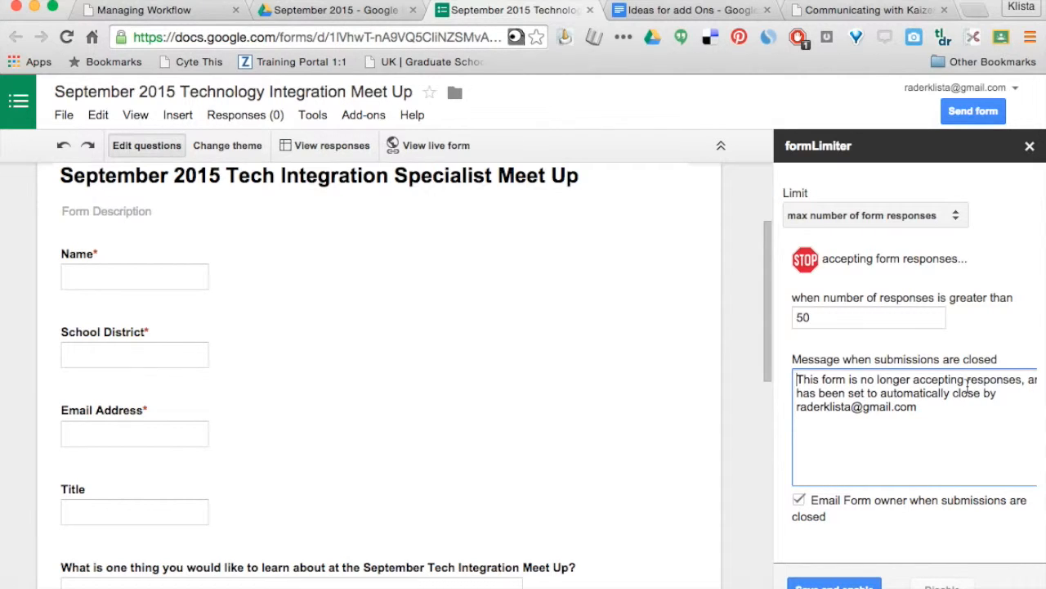
pyautogui.write('Thank you for ')
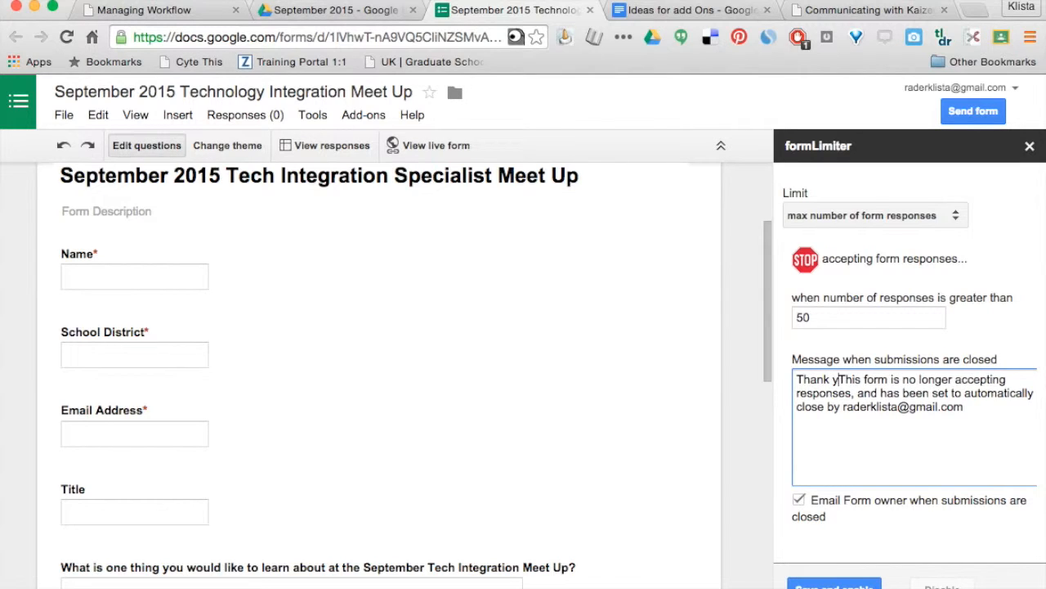
pyautogui.write('your interest ')
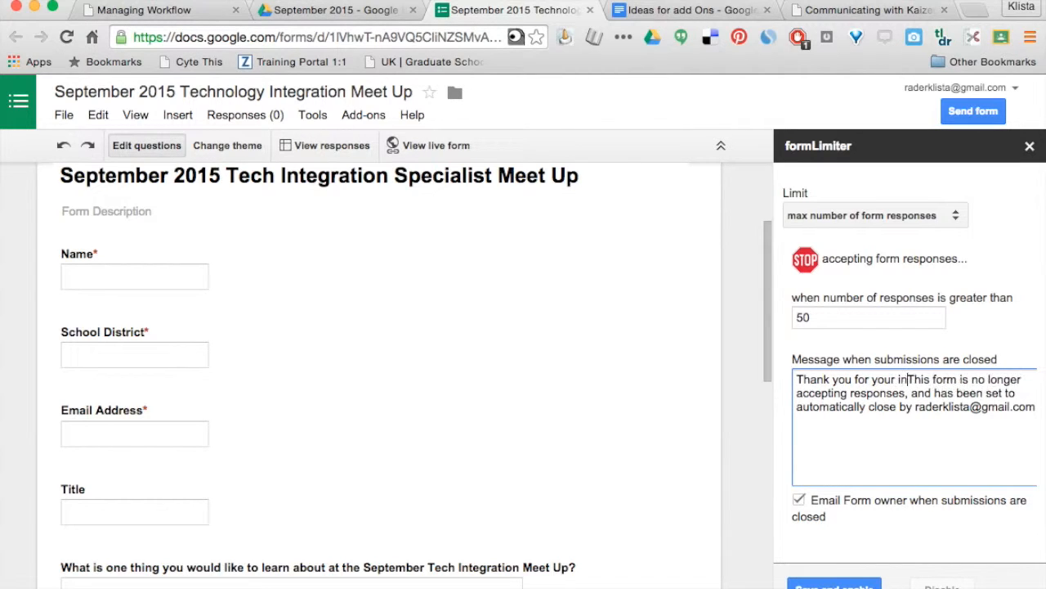
pyautogui.write('in the S')
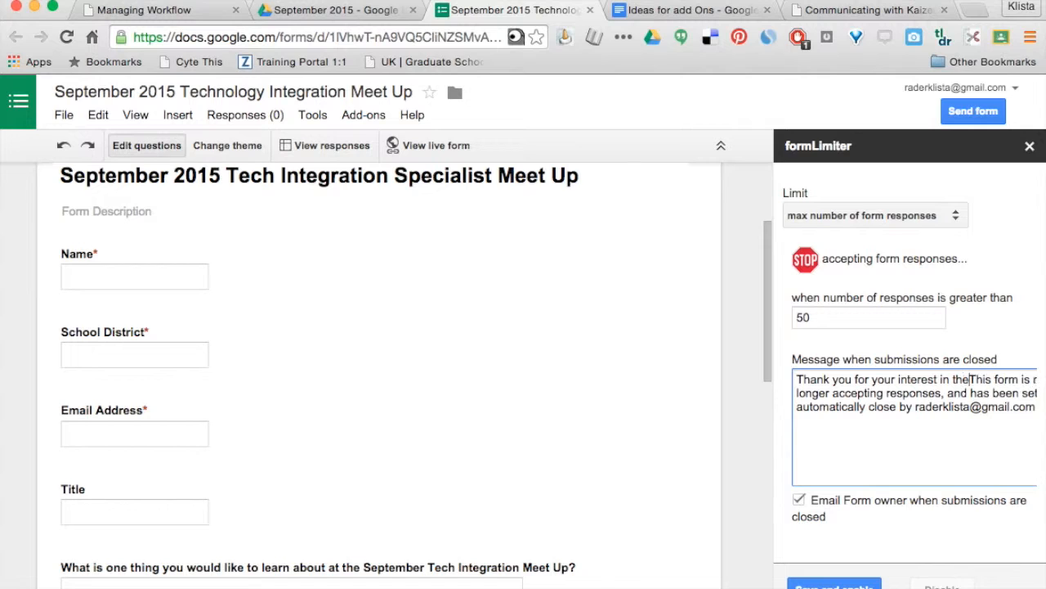
pyautogui.write('outhwest Mis')
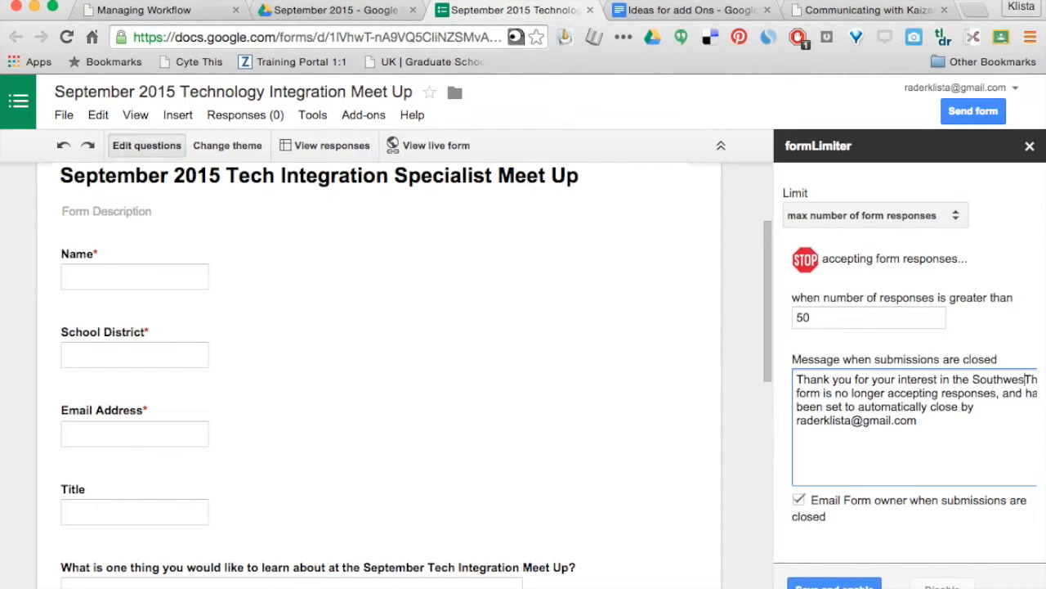
pyautogui.write('souri Tech')
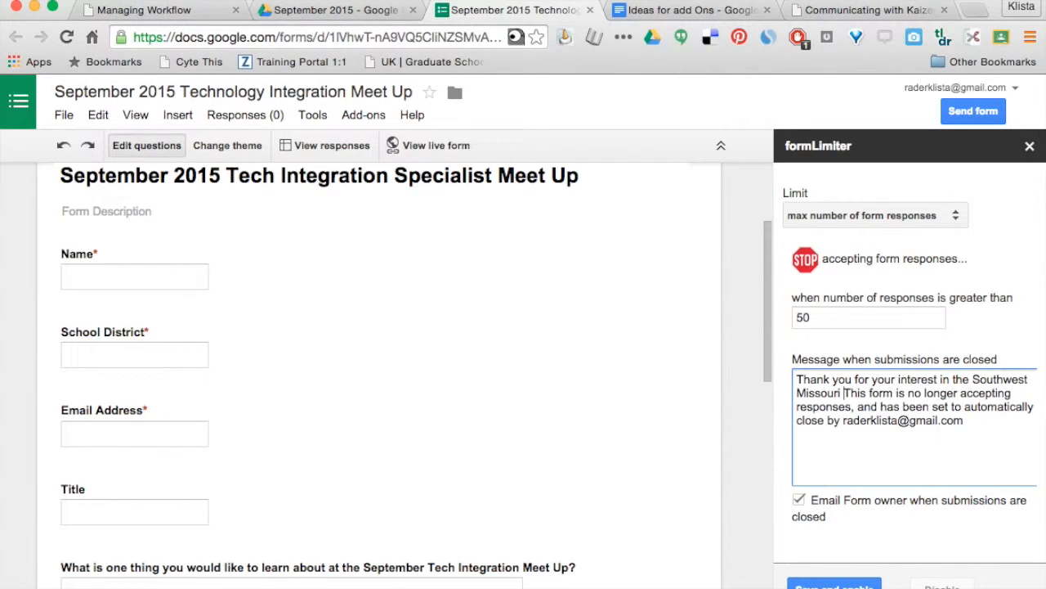
pyautogui.write('nology Inte')
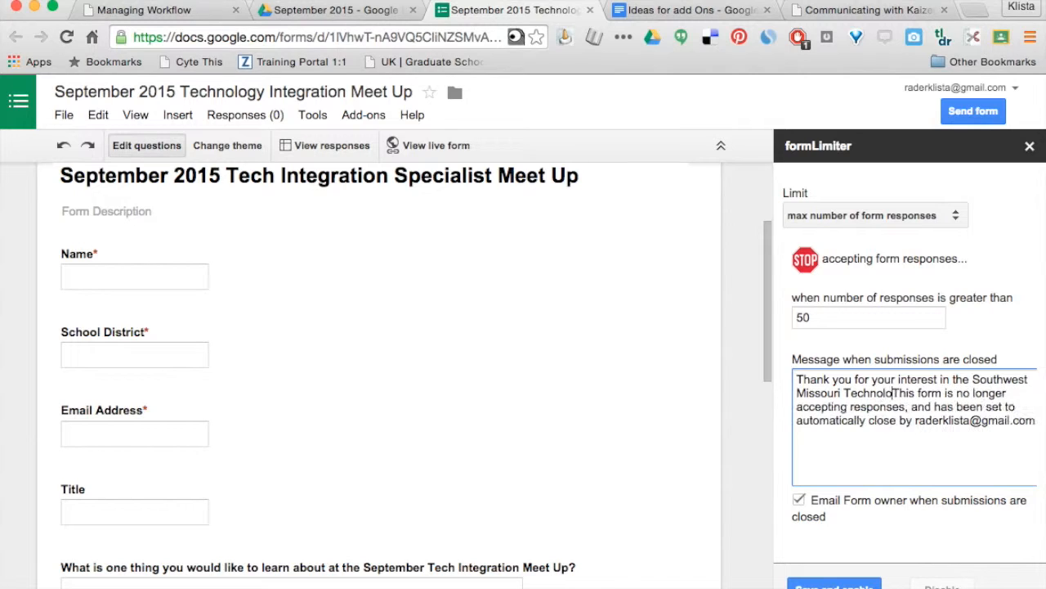
pyautogui.write('gration Spe')
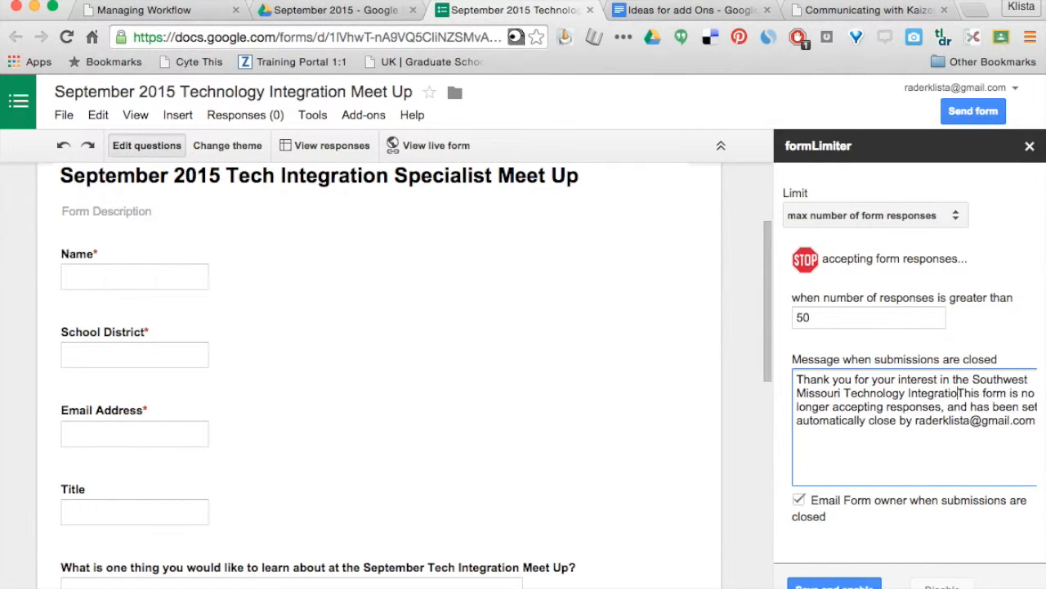
pyautogui.write('ciali')
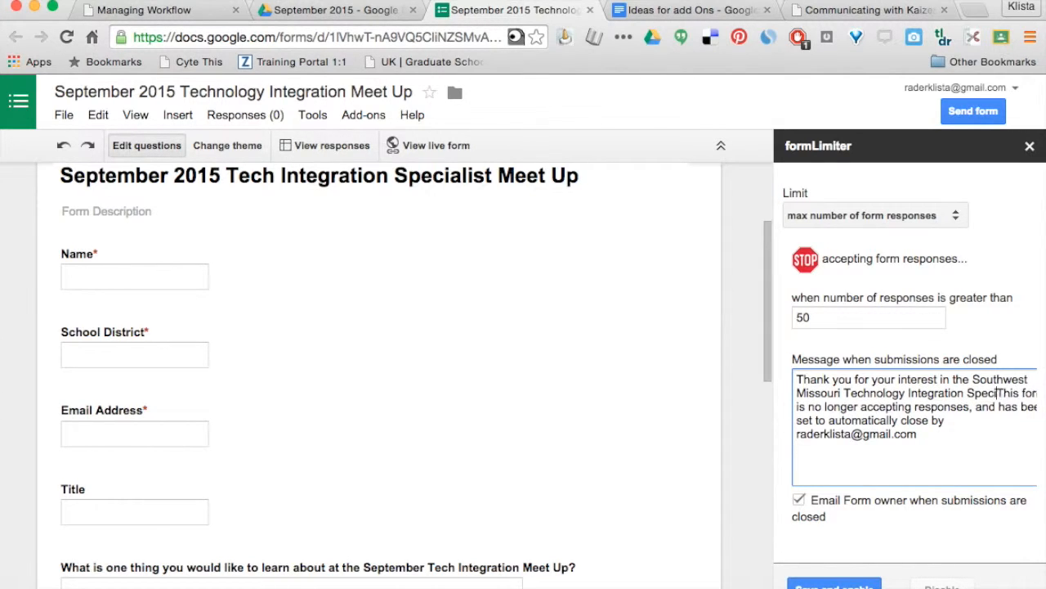
pyautogui.write('st Meet ')
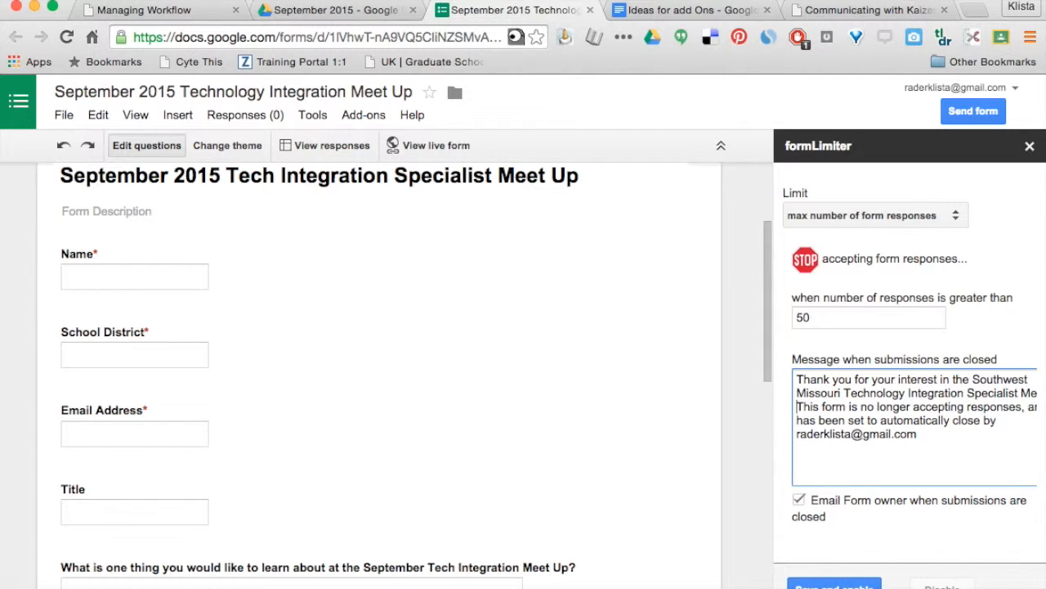
pyautogui.write('Up. We')
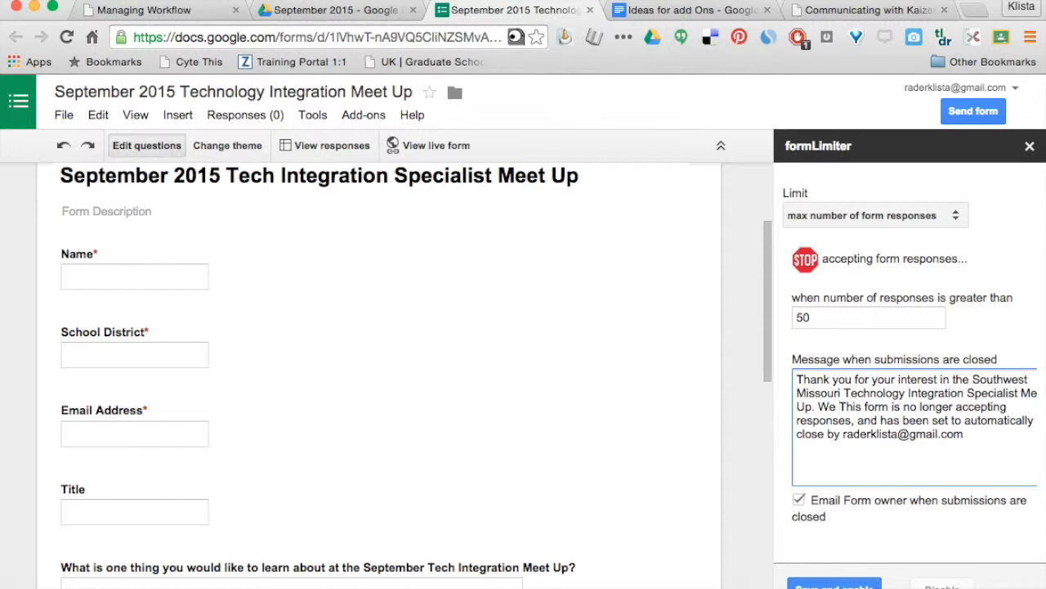
# Complete the sentence as "We have reached our maximum number of participants.", move the default text to a new line, and save and enable the limit.
pyautogui.write('have reached ')
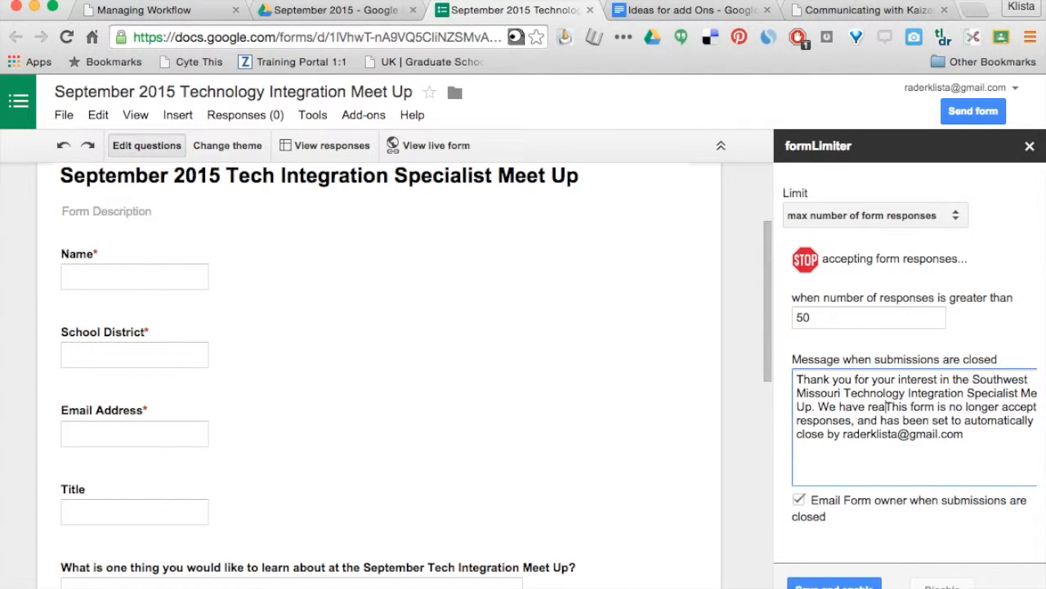
pyautogui.write('our maxim')
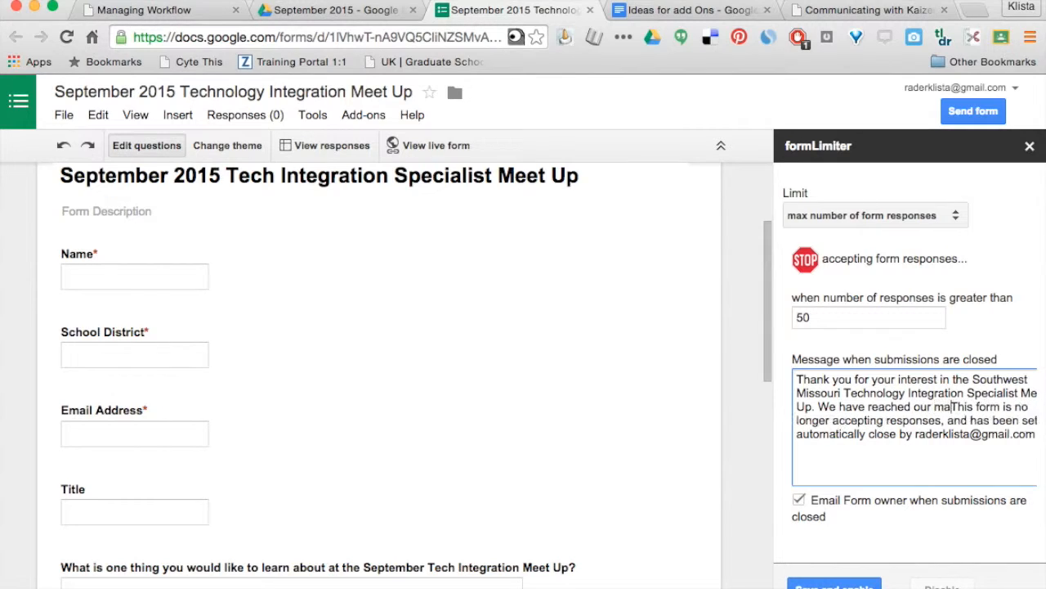
pyautogui.write('um number of ')
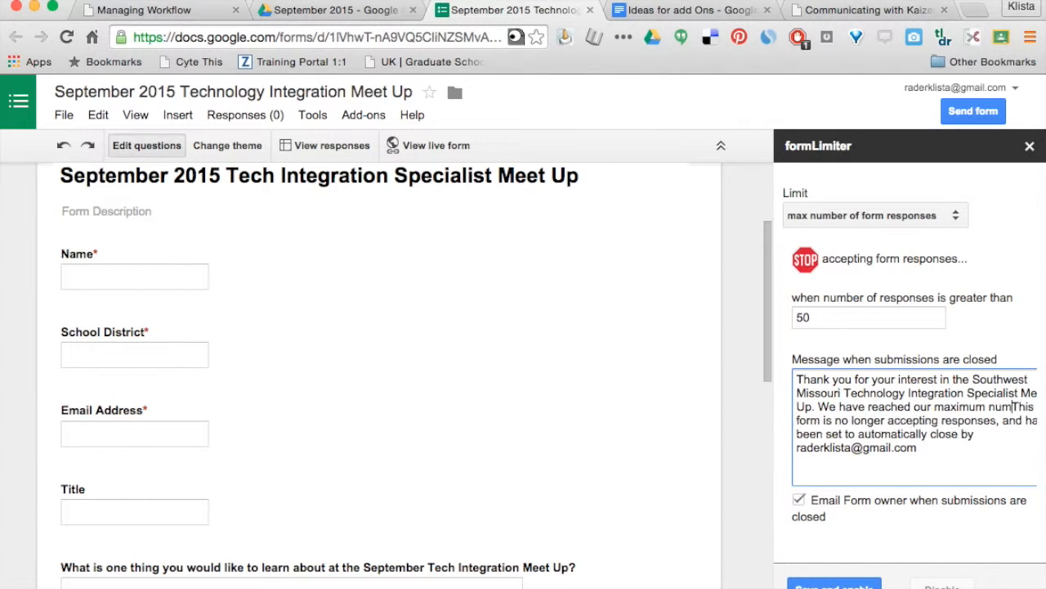
pyautogui.write('participant')
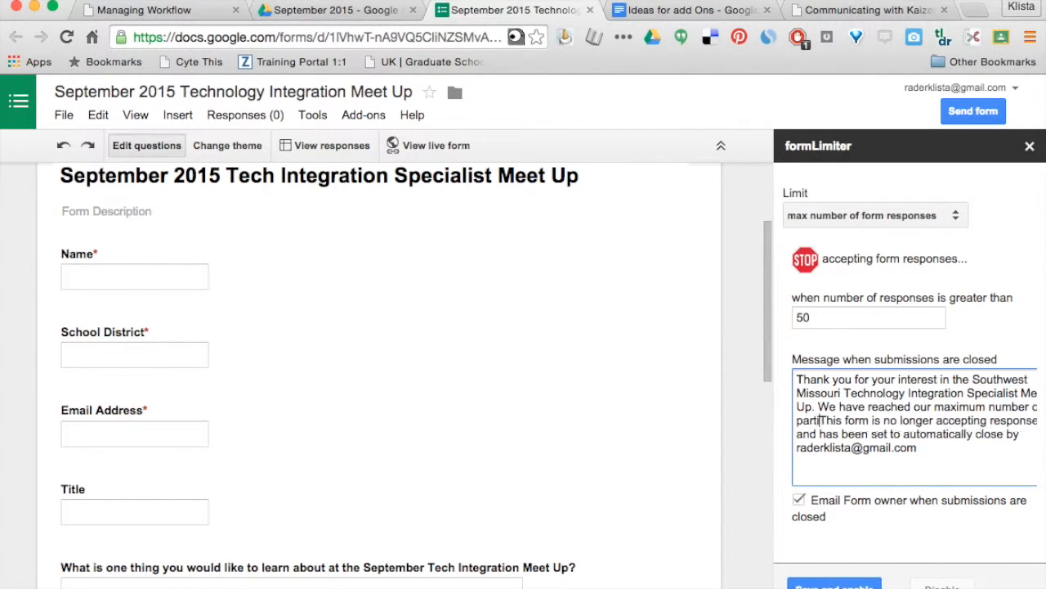
pyautogui.write('s.')
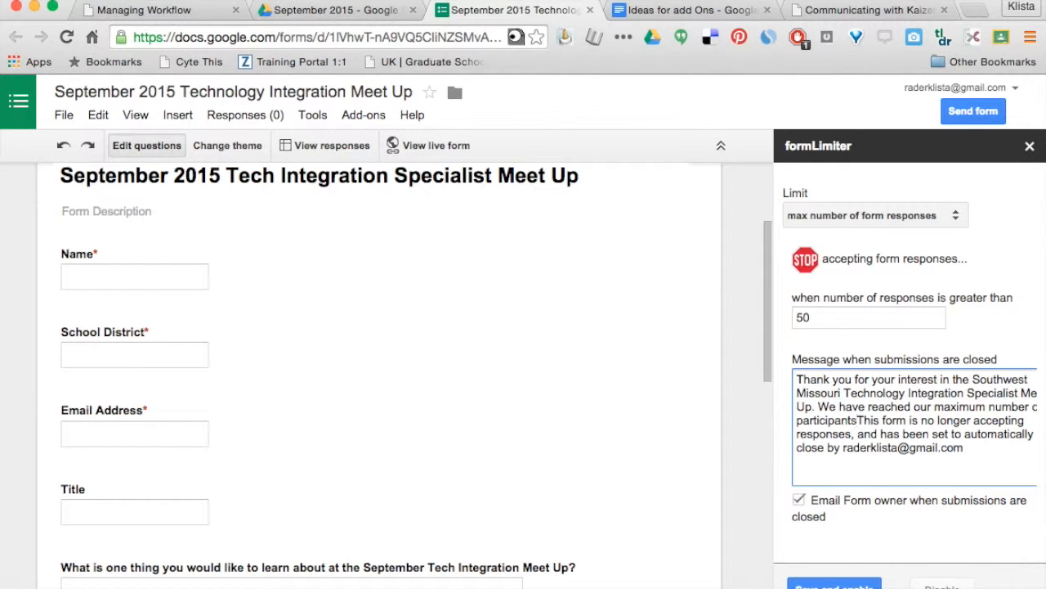
pyautogui.press('Return')
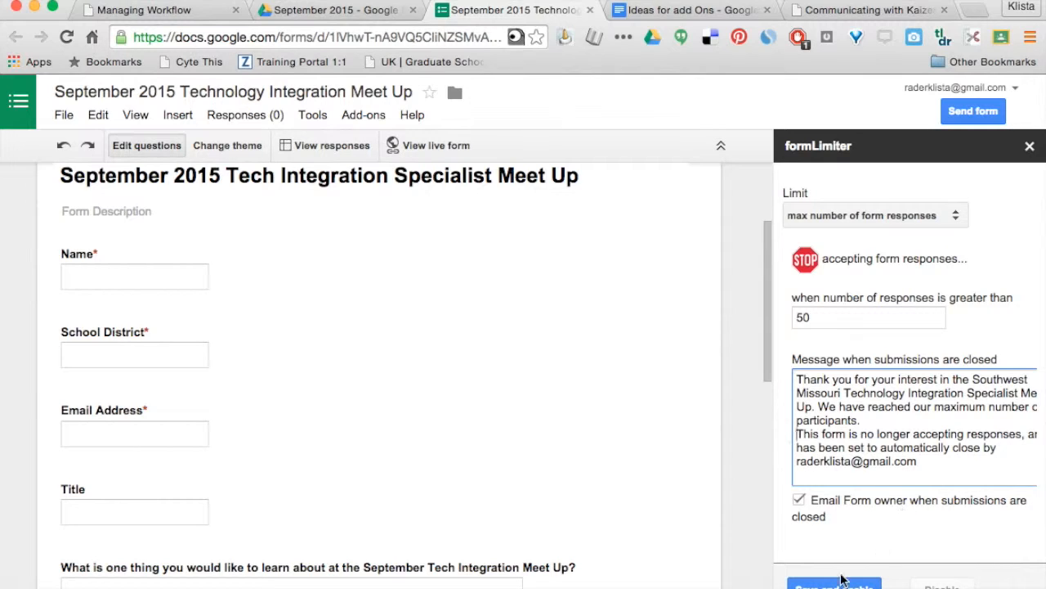
pyautogui.click(840, 580)
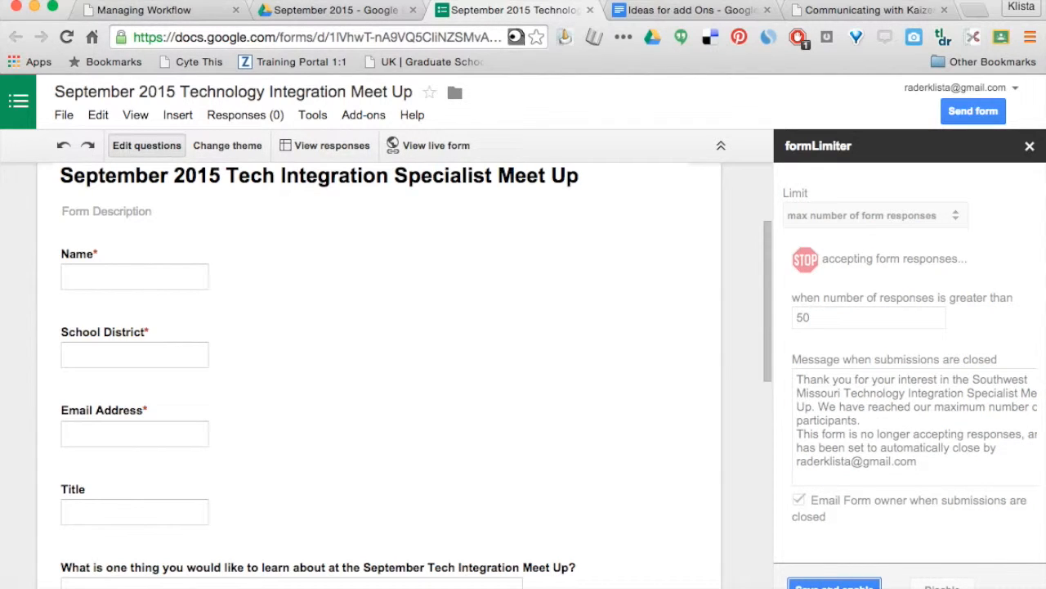